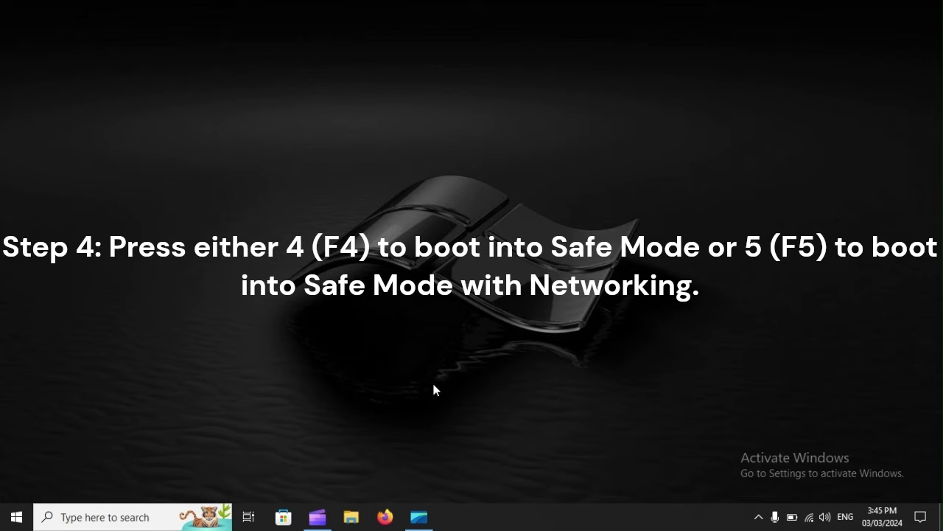
Step: Launch Device Manager by searching devmgmt.msc
click(91, 516)
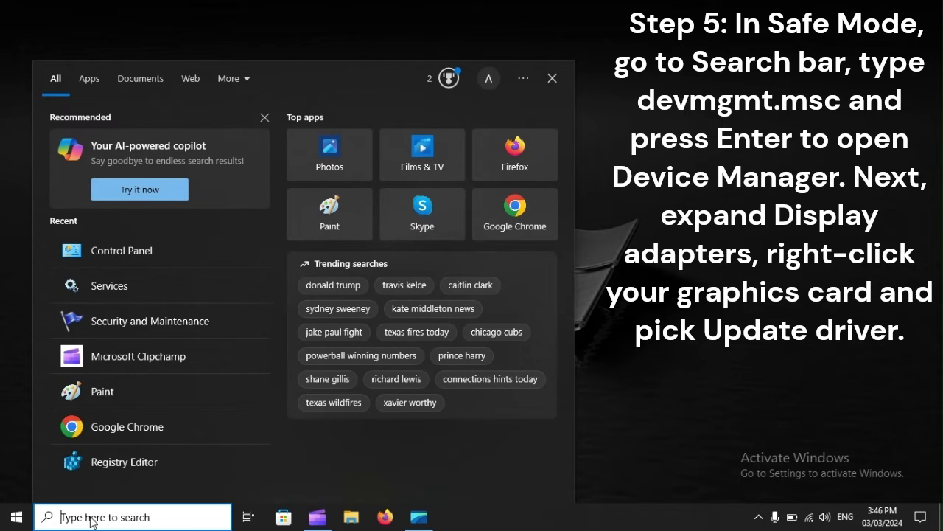
text(devmgmt.msc)
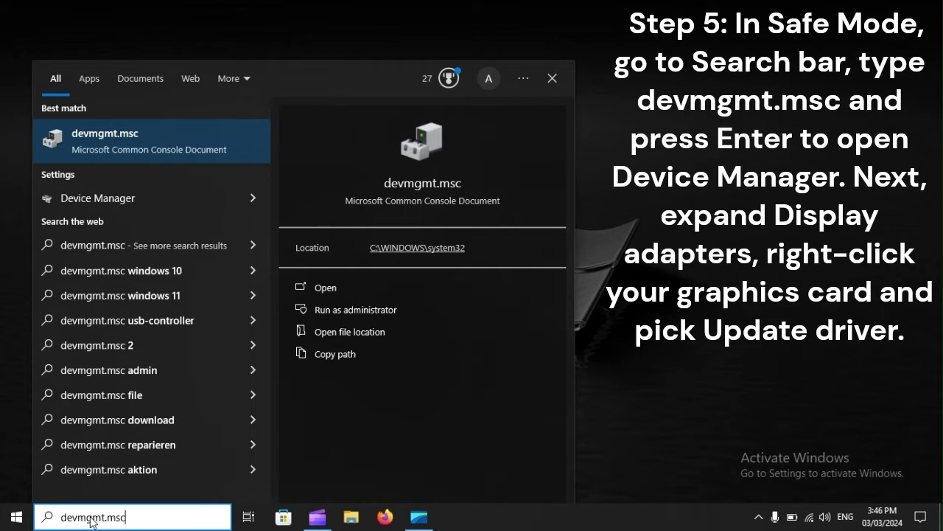
key(Return)
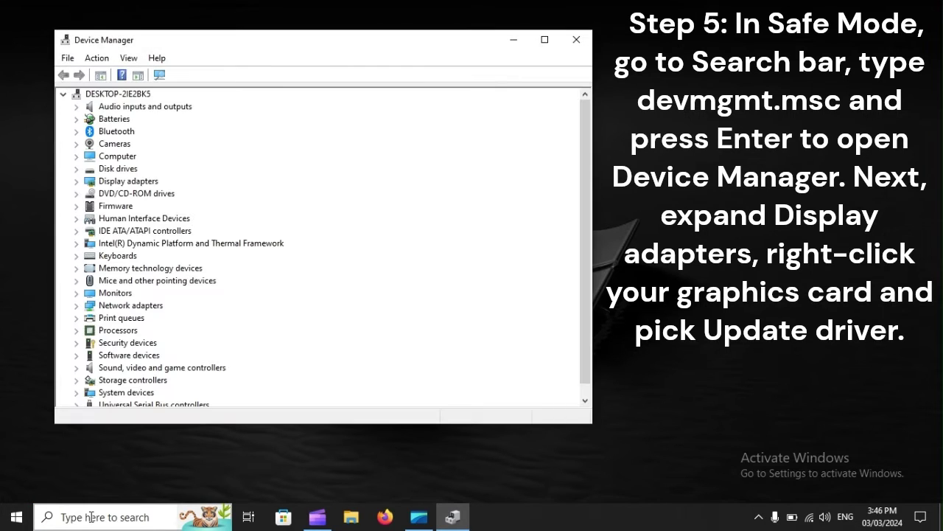
Step: Expand Display adapters and bring up the actions for Intel(R) HD Graphics 510
click(146, 183)
click(76, 182)
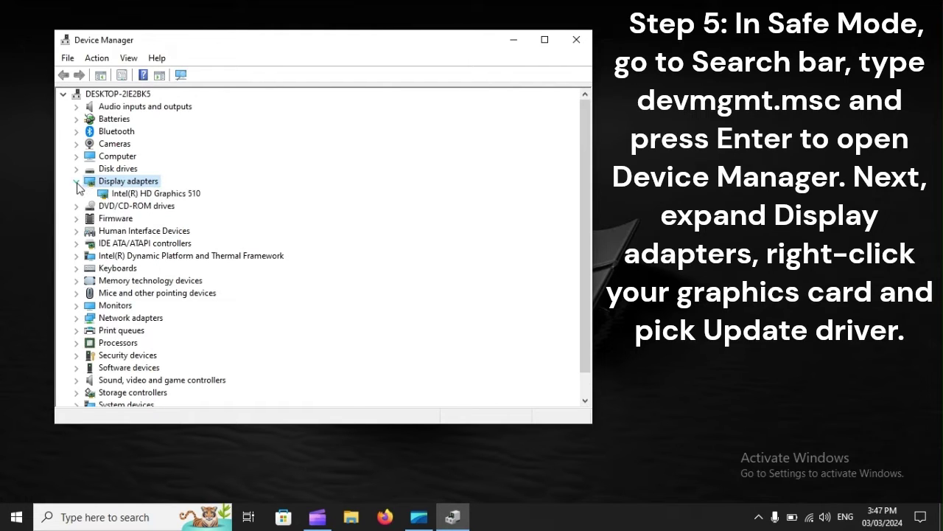
click(120, 197)
right_click(120, 197)
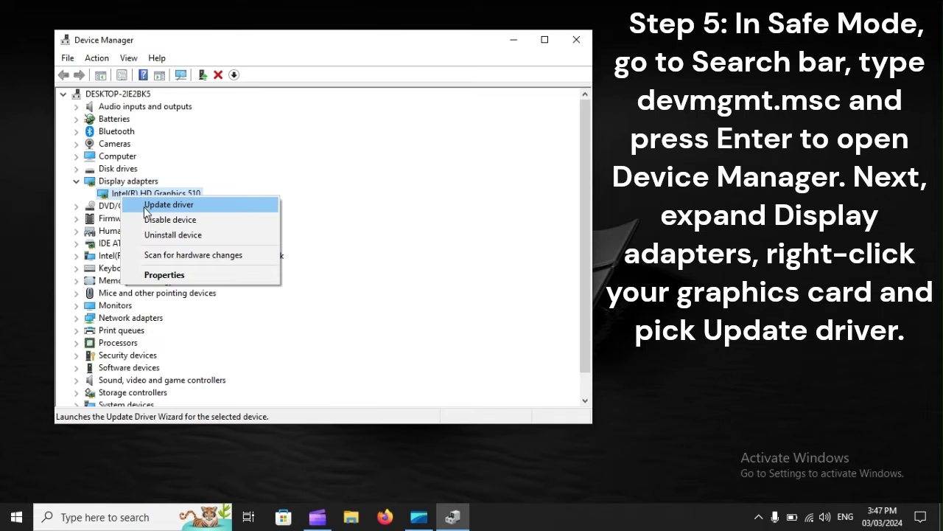
Step: Start the Intel(R) HD Graphics 510 driver update, then bring up Start's restart options
click(238, 206)
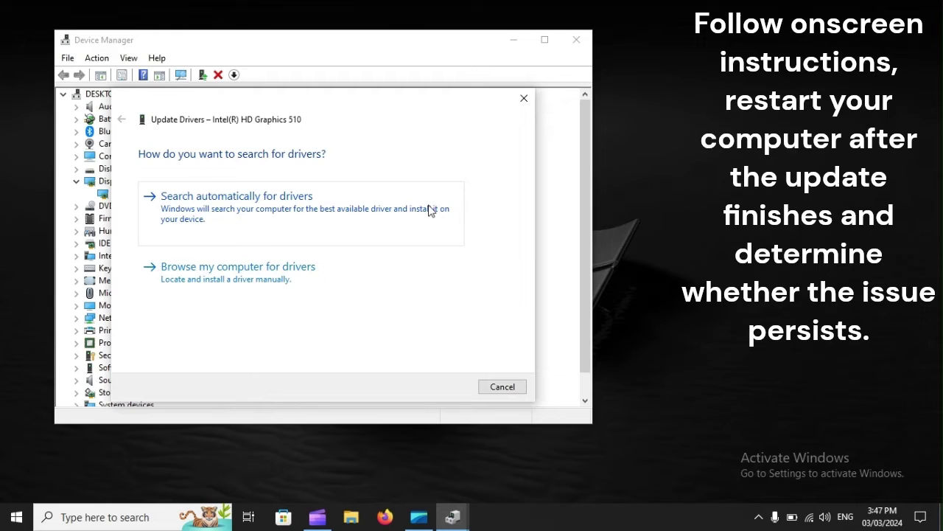
click(10, 515)
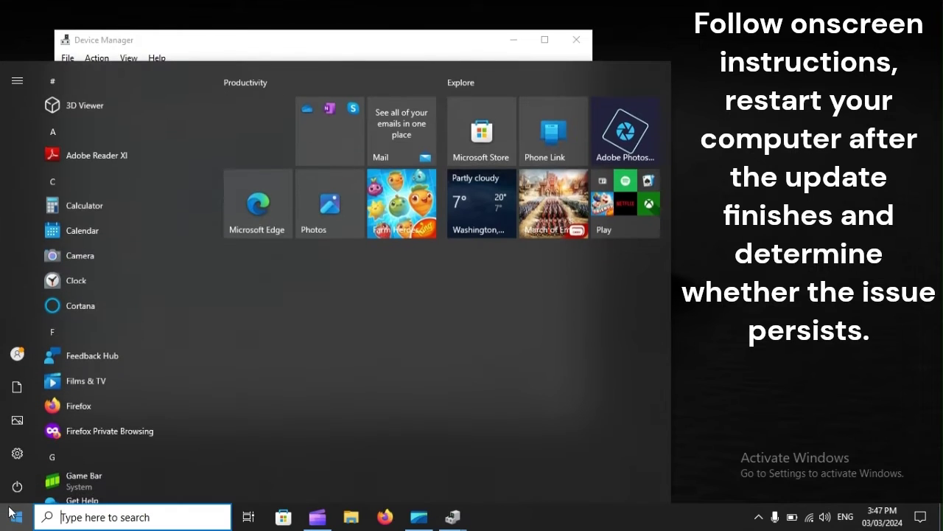
click(17, 486)
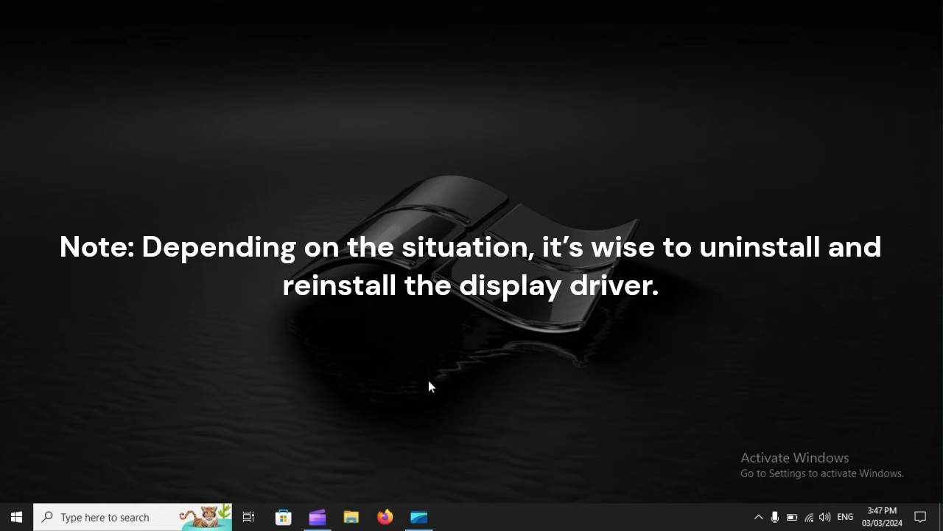
Step: Reopen Device Manager via devmgmt.msc and bring up Intel(R) HD Graphics 510's actions
click(100, 512)
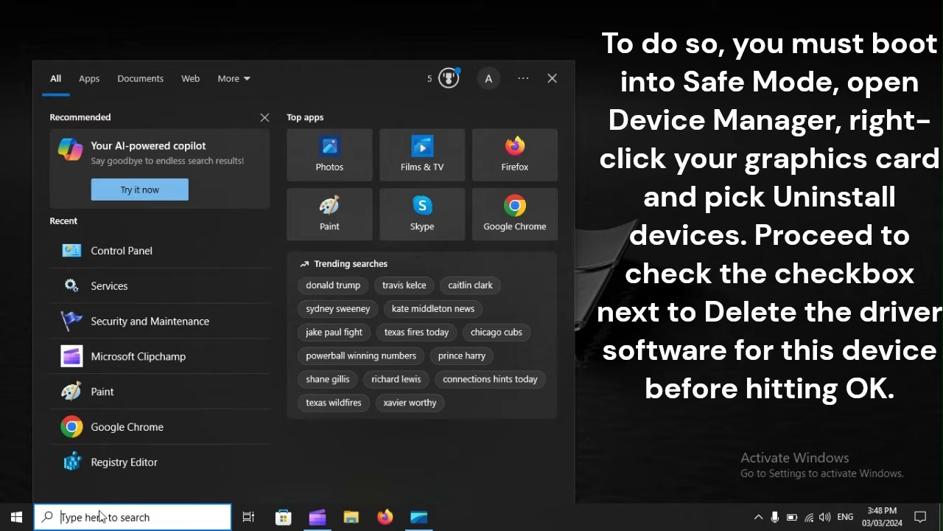
text(devmgmt.msc)
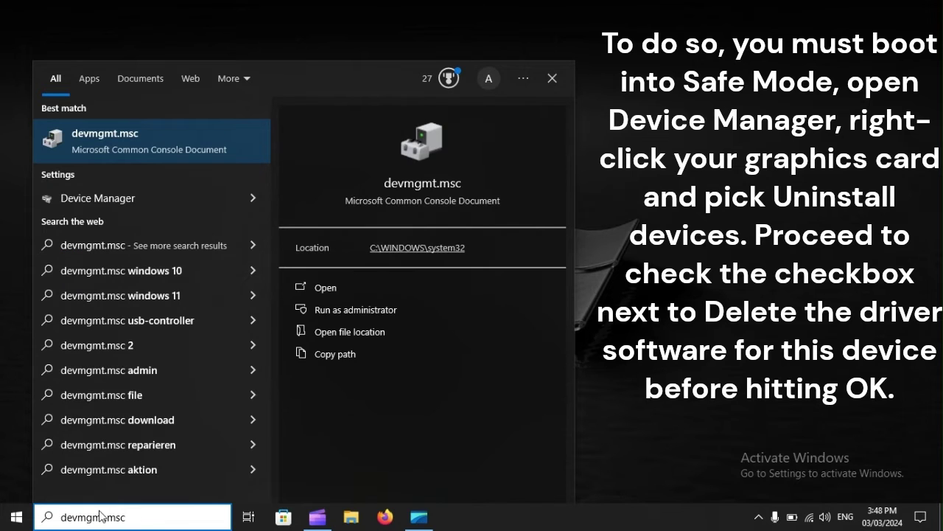
key(Return)
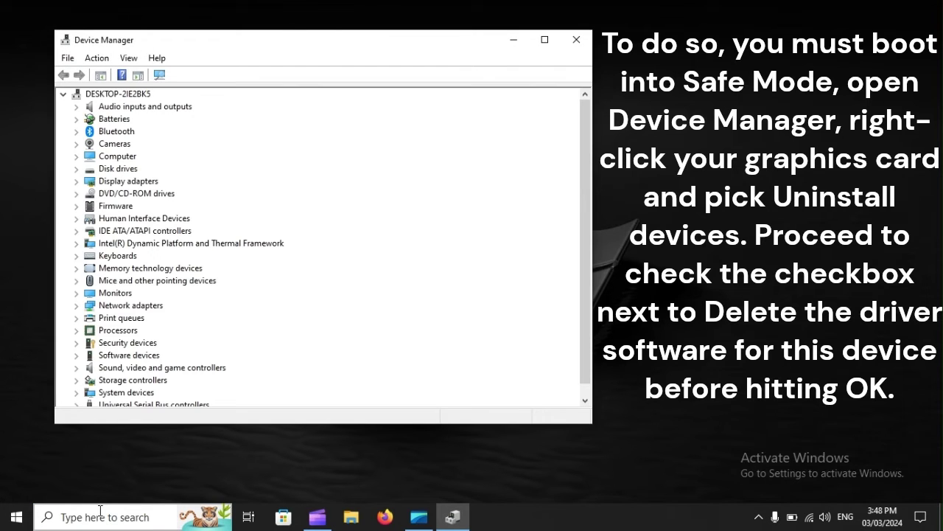
click(138, 183)
click(76, 181)
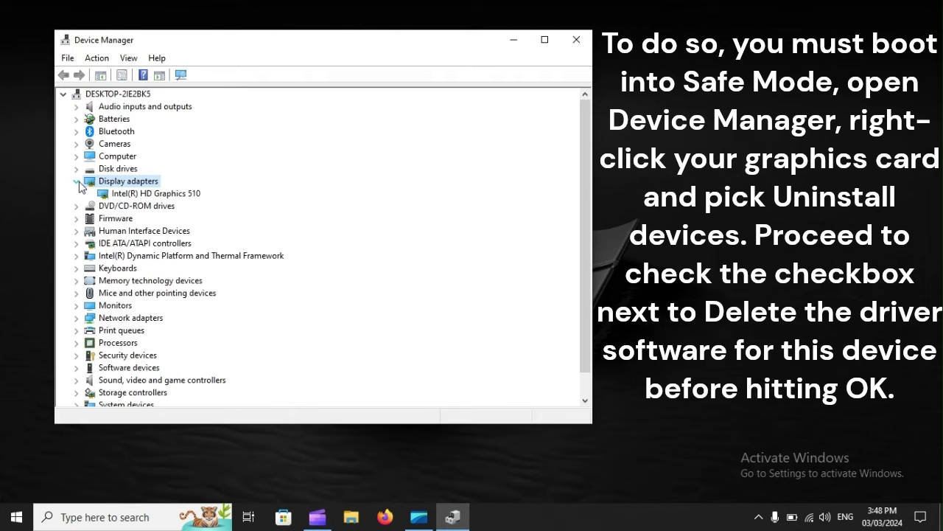
click(132, 194)
right_click(131, 194)
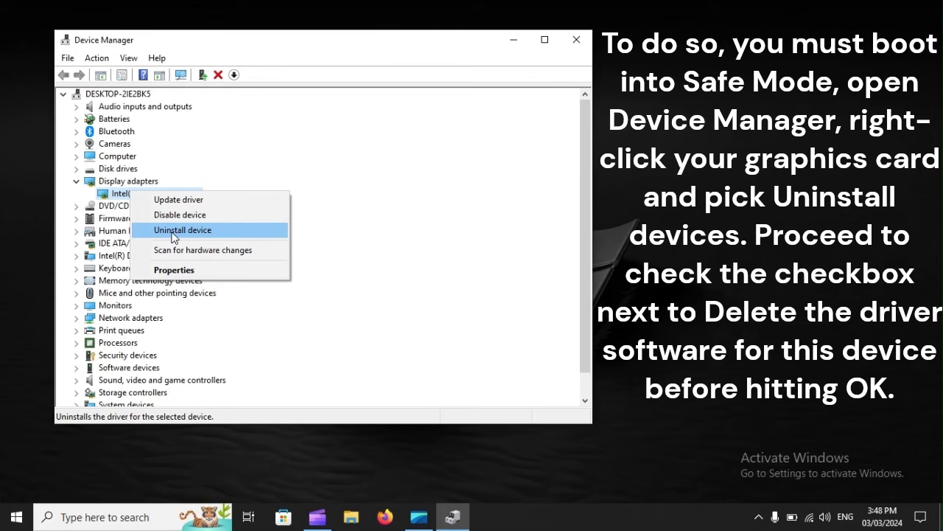
Step: Uninstall the graphics device, then bring up Start's restart options
click(239, 229)
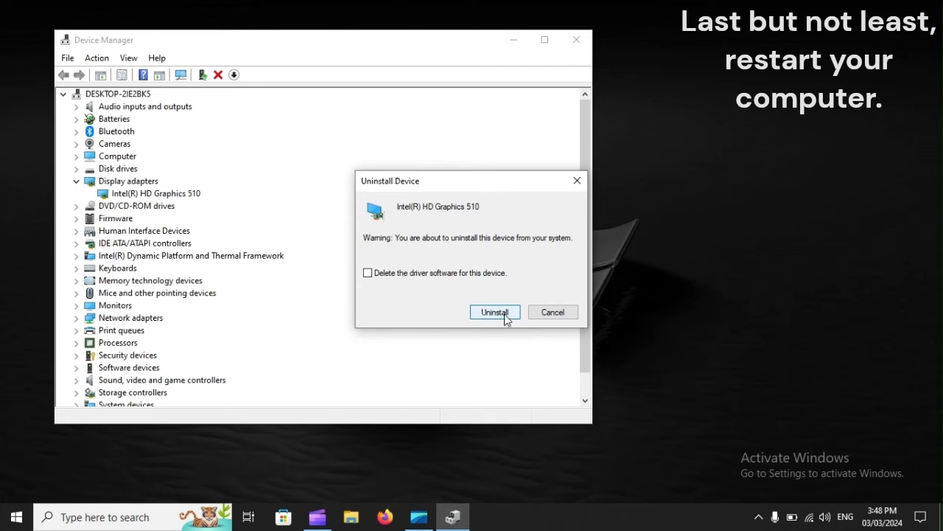
click(13, 515)
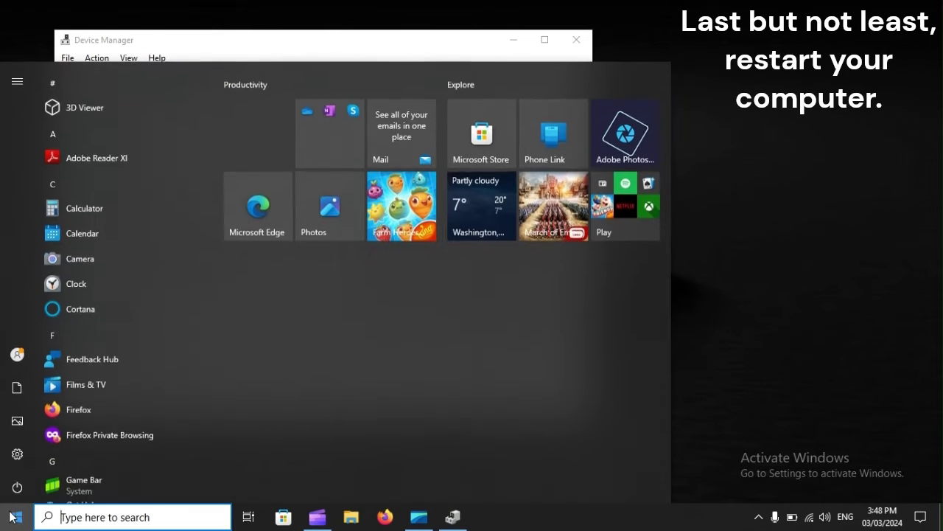
click(17, 486)
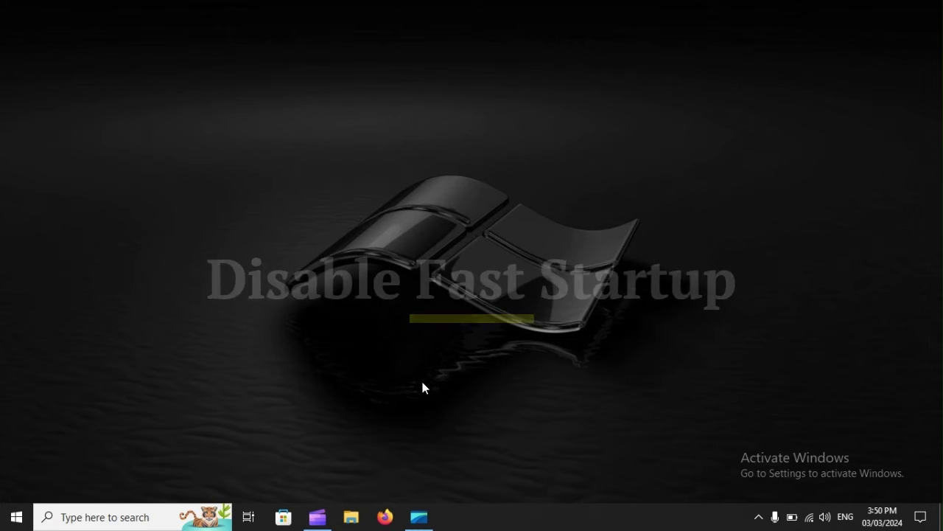
Step: Search for 'control Panel' and open the Control Panel
click(103, 516)
text(c)
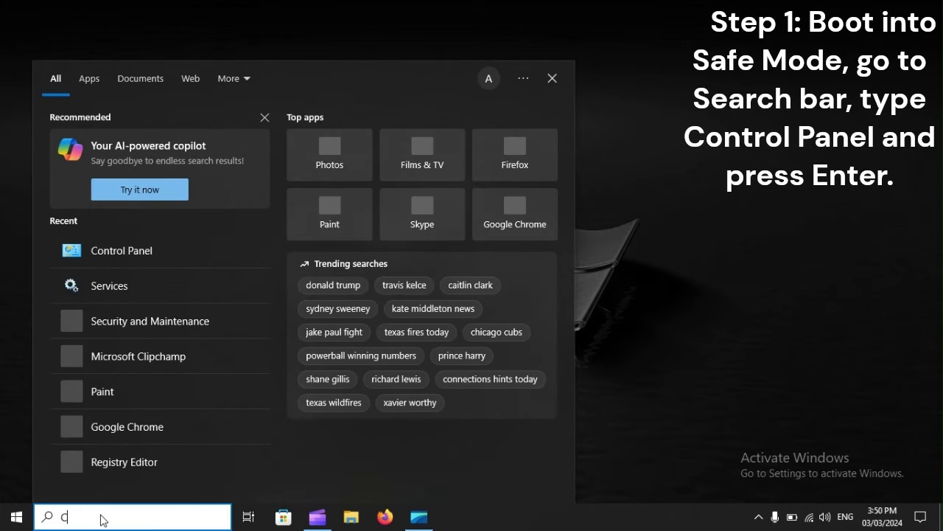
text(ontr)
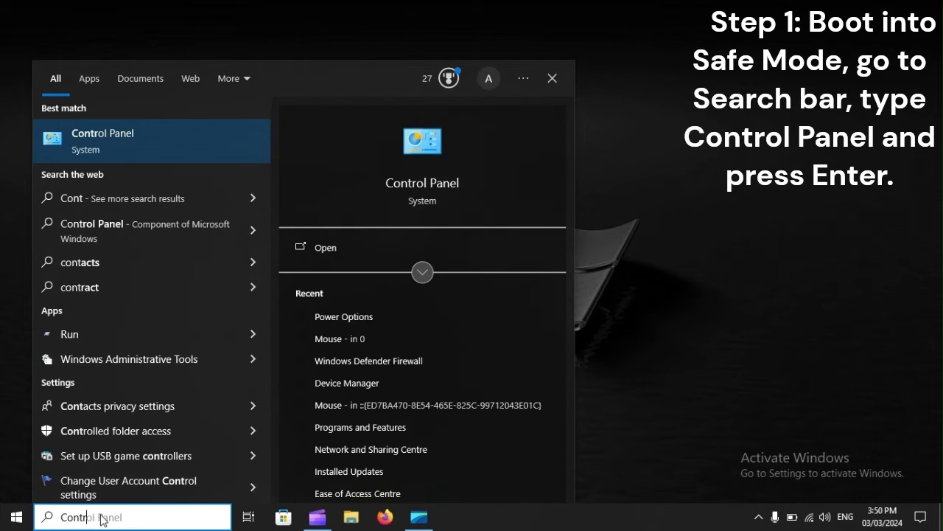
text(ol P)
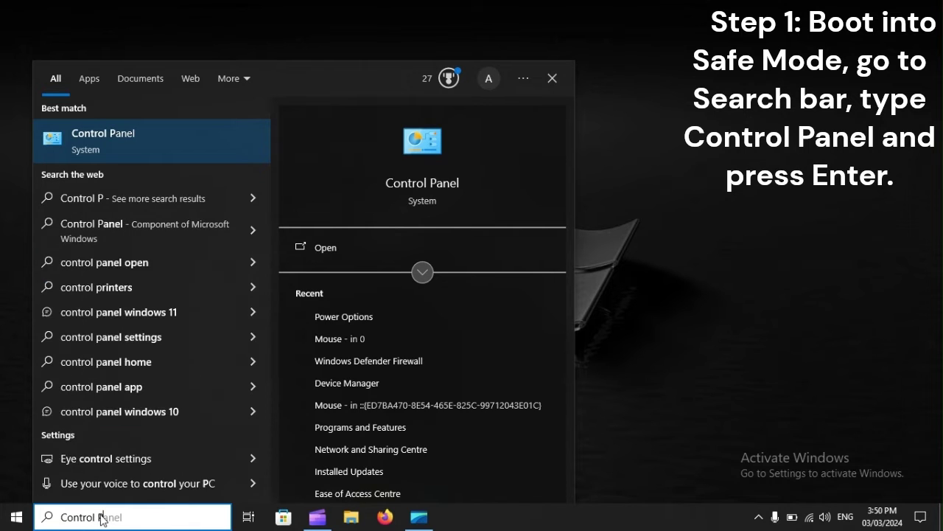
text(anel)
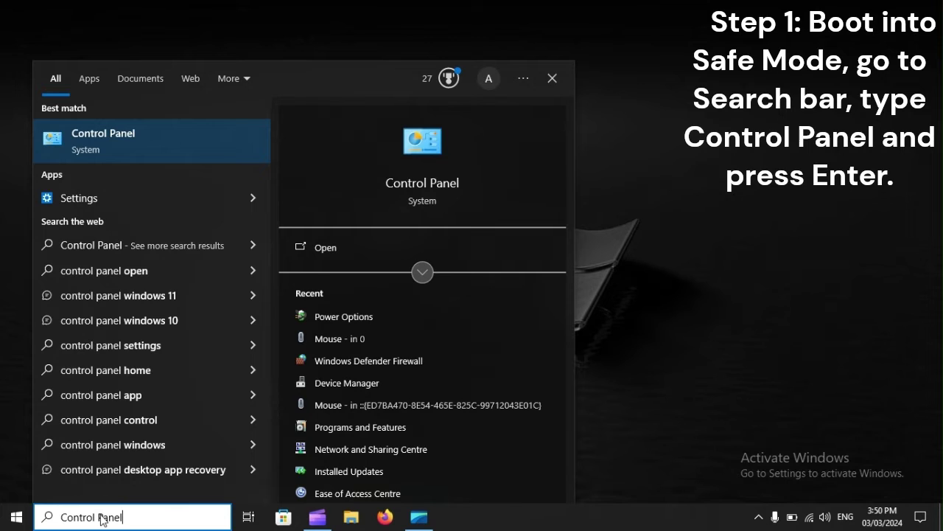
key(Return)
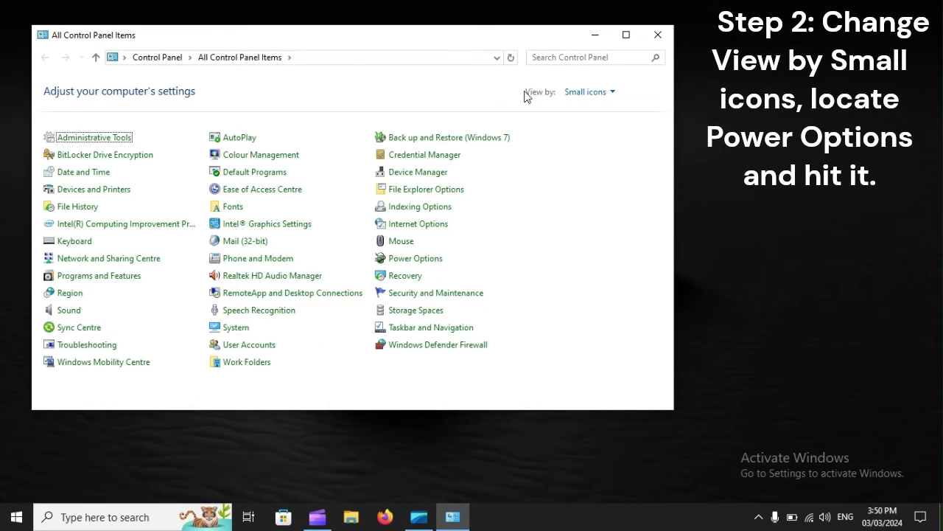
Step: View Control Panel items as small icons and open Power Options
click(588, 93)
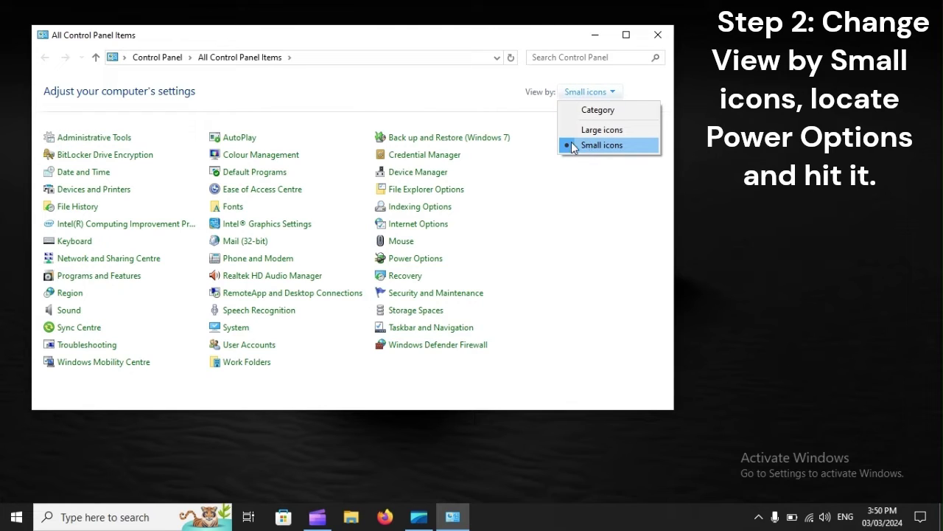
click(616, 145)
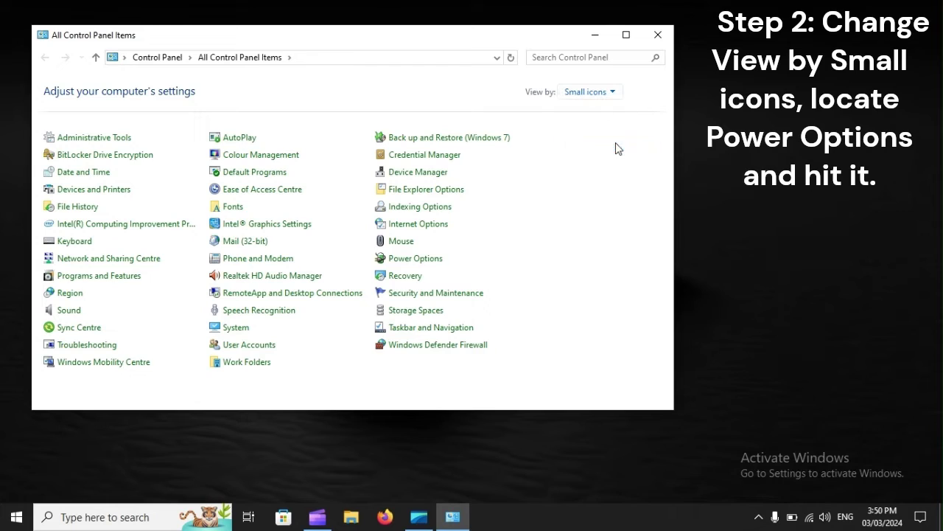
click(435, 259)
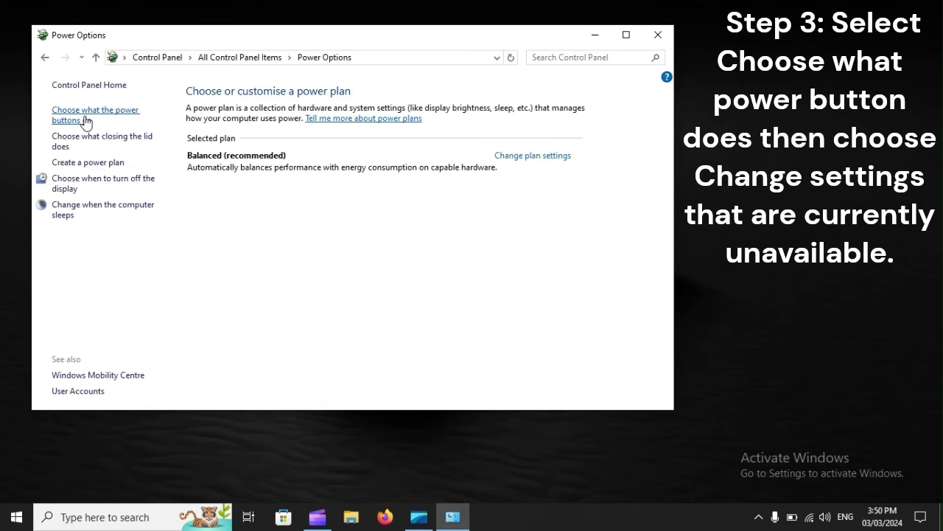
Step: Turn off fast start-up in the power-button settings, then bring up Start's restart options
click(86, 120)
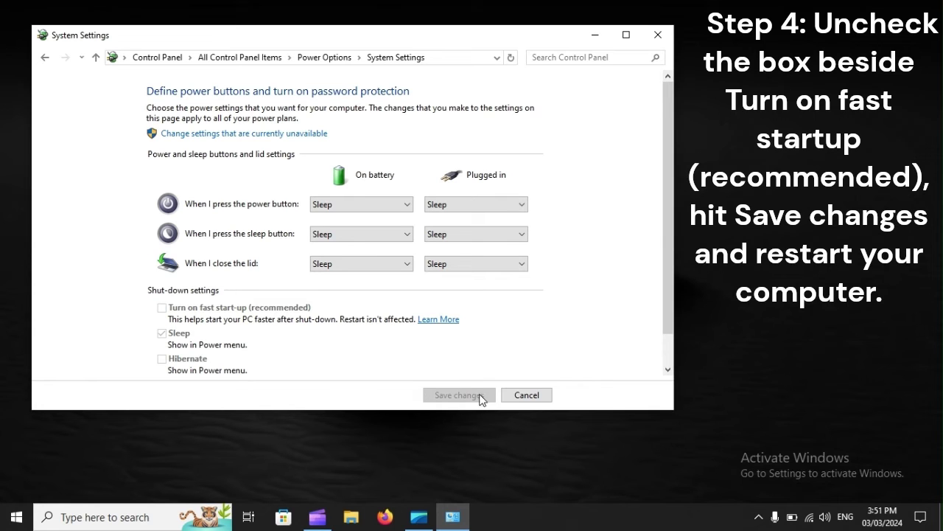
click(17, 510)
click(17, 486)
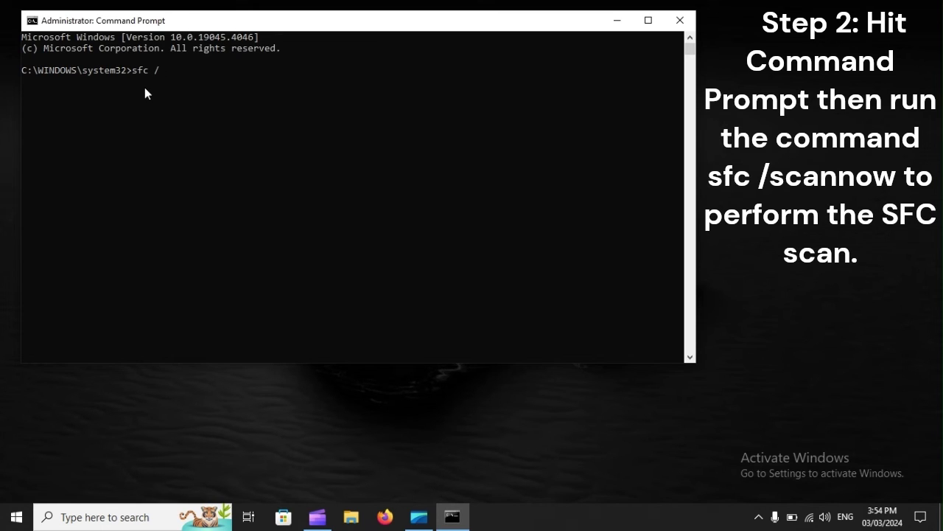
Step: Run sfc /scannow, then DISM /Online /Cleanup-Image /ScanHealth
text(cannow)
key(Escape)
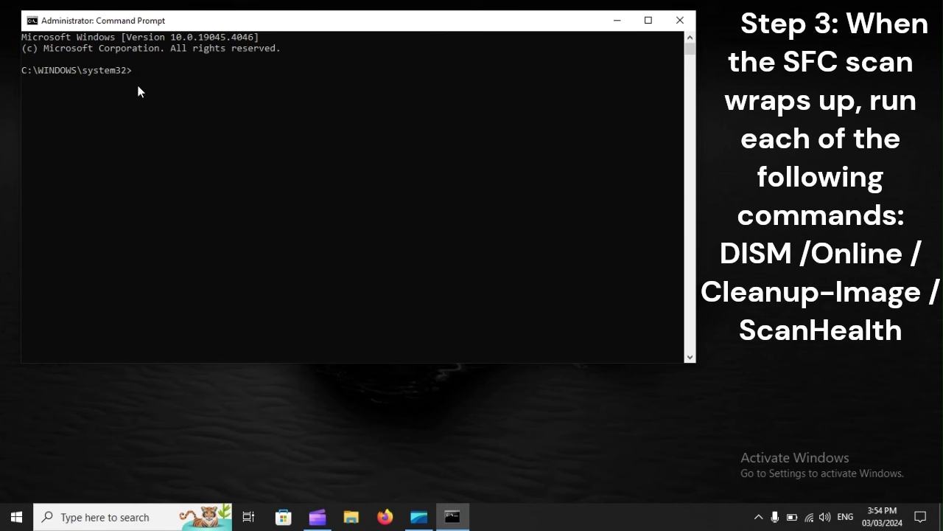
text(DISM /Online /Cleanup-Image /ScanHealth)
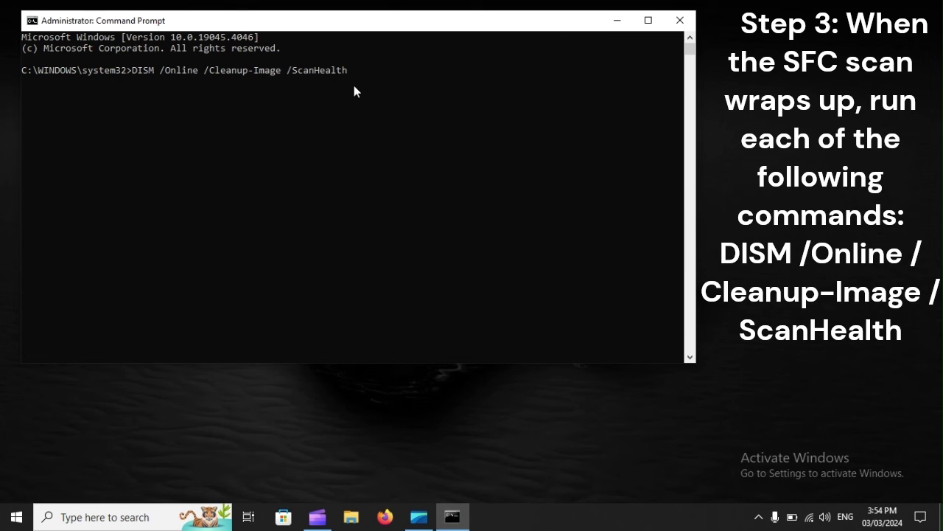
key(Left)
key(Left)
key(Left)
key(Left)
key(Left)
key(Left)
key(BackSpace)
key(BackSpace)
key(BackSpace)
key(BackSpace)
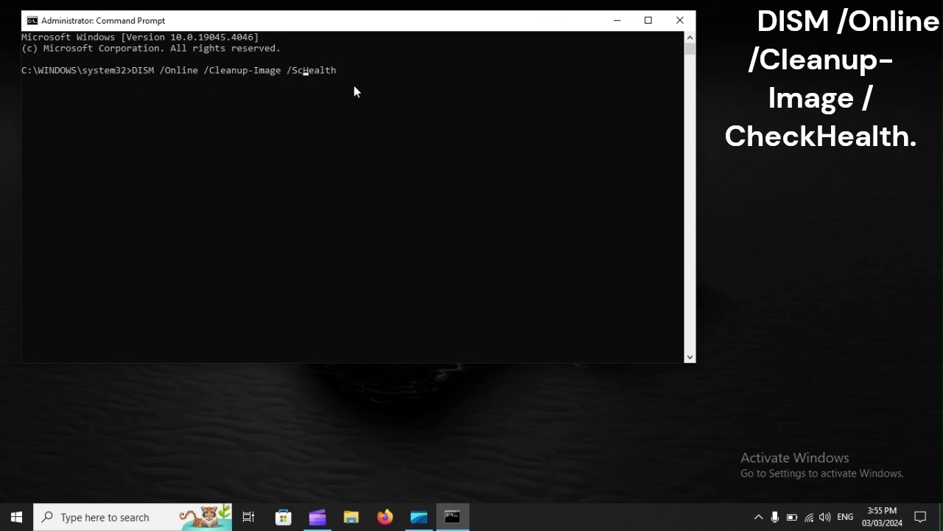
Step: Run DISM with /CheckHealth, then /RestoreHealth, then bring up Start's restart options
text(Check)
key(BackSpace)
key(BackSpace)
key(BackSpace)
key(BackSpace)
key(BackSpace)
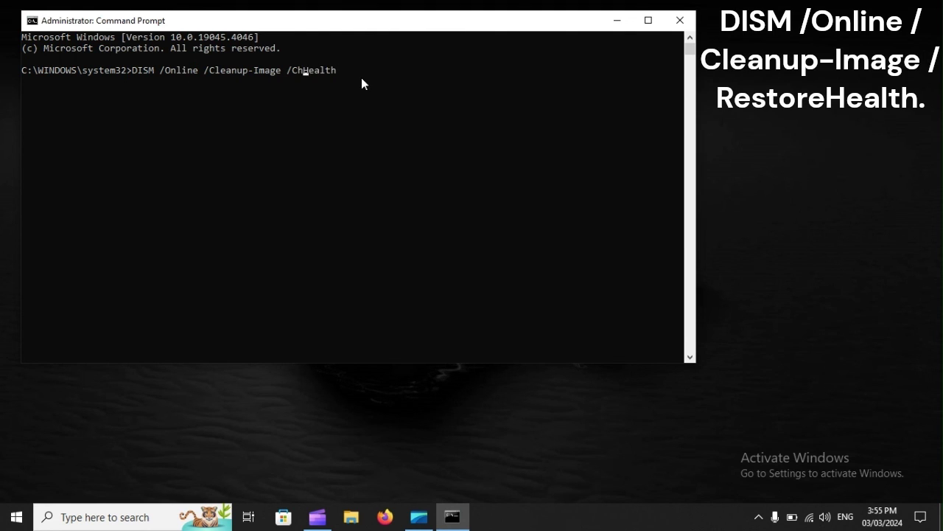
text(Restore)
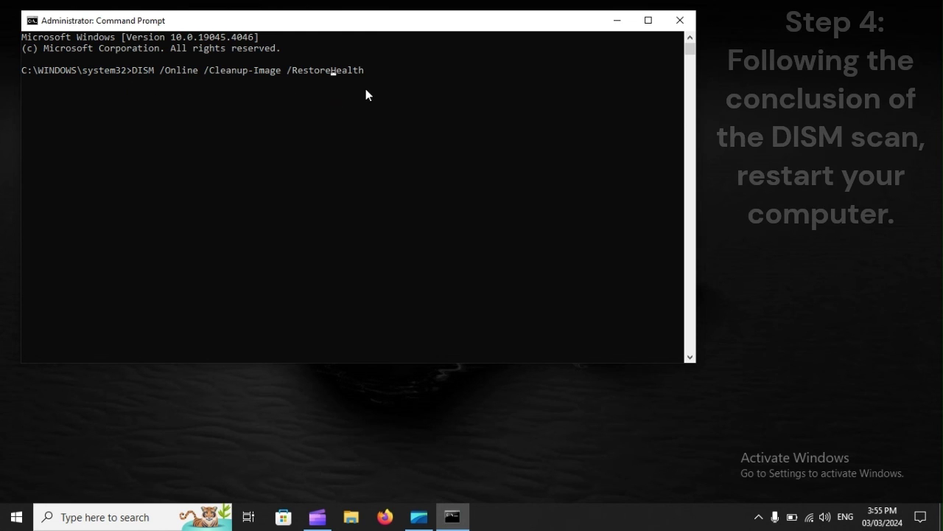
click(9, 523)
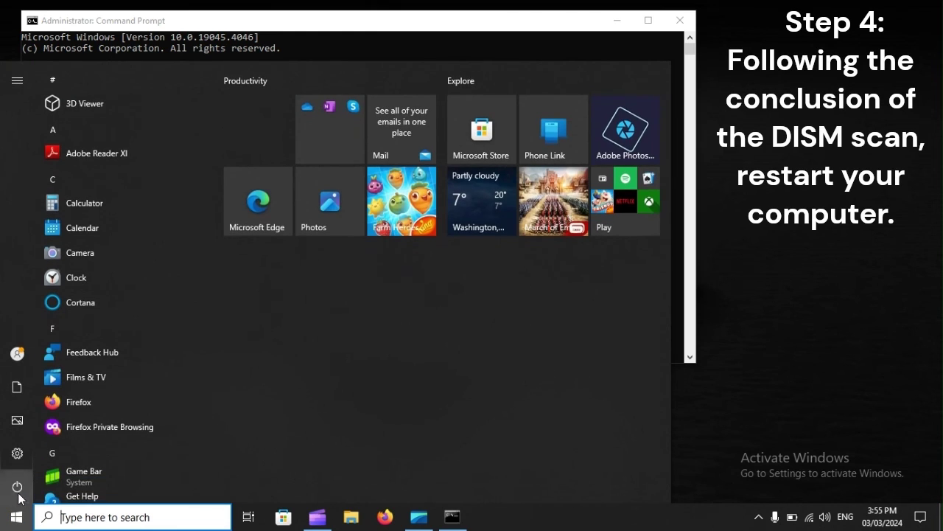
click(17, 486)
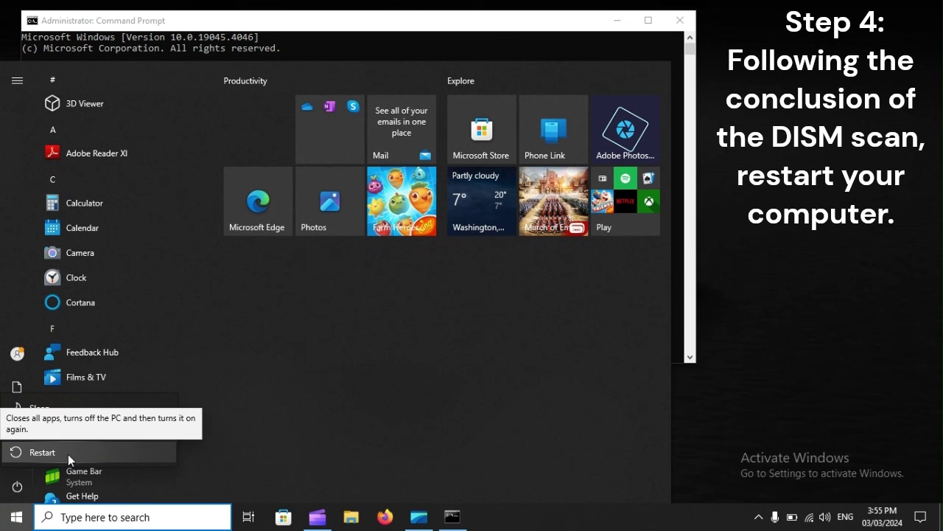